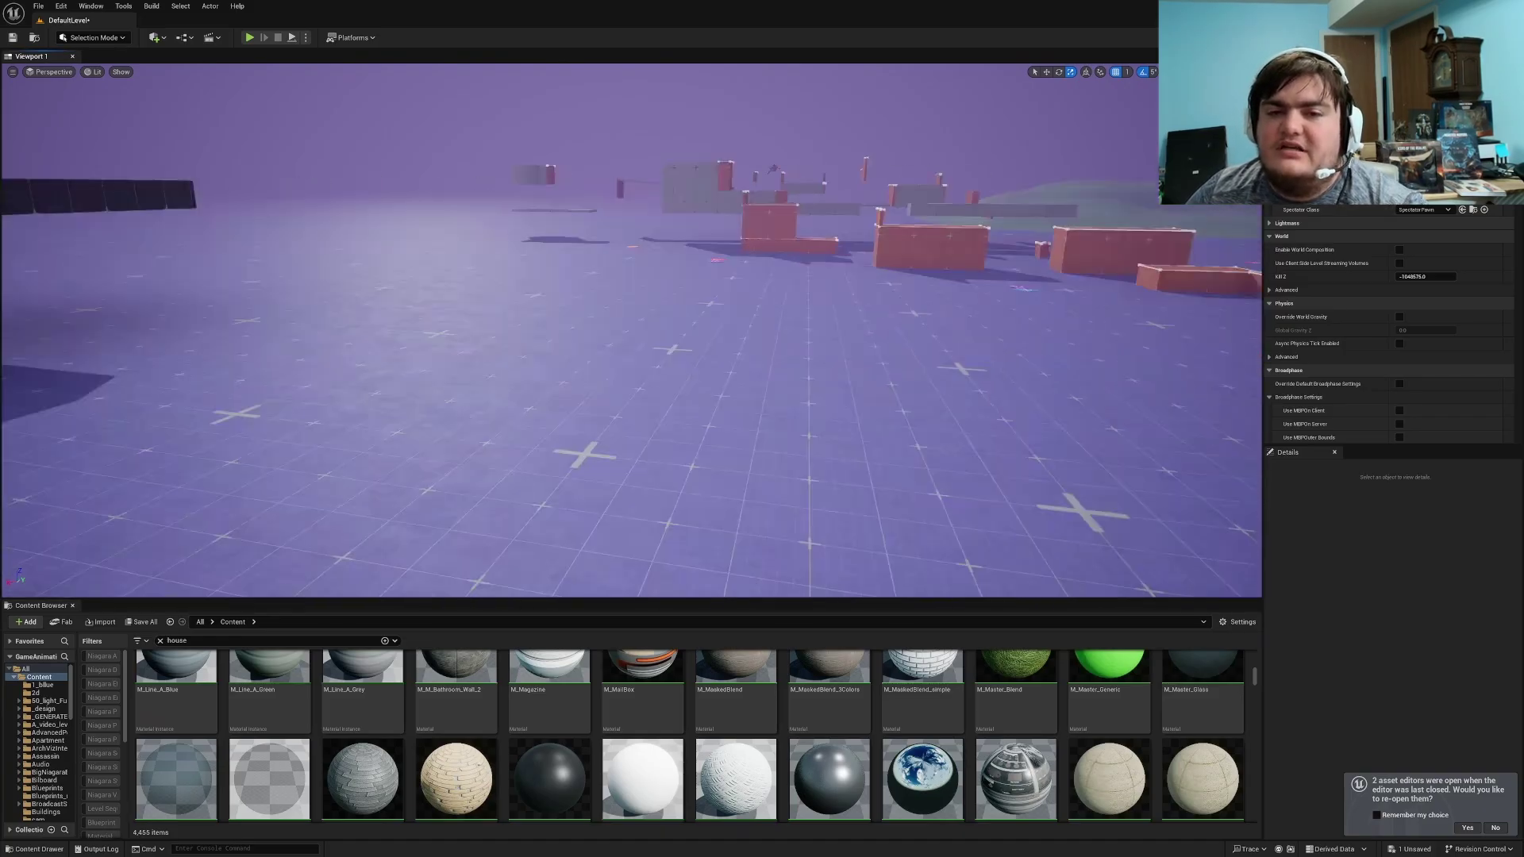
Step: Search the project content for "sandbox" and bring the sandbox character blueprints into view
key(w)
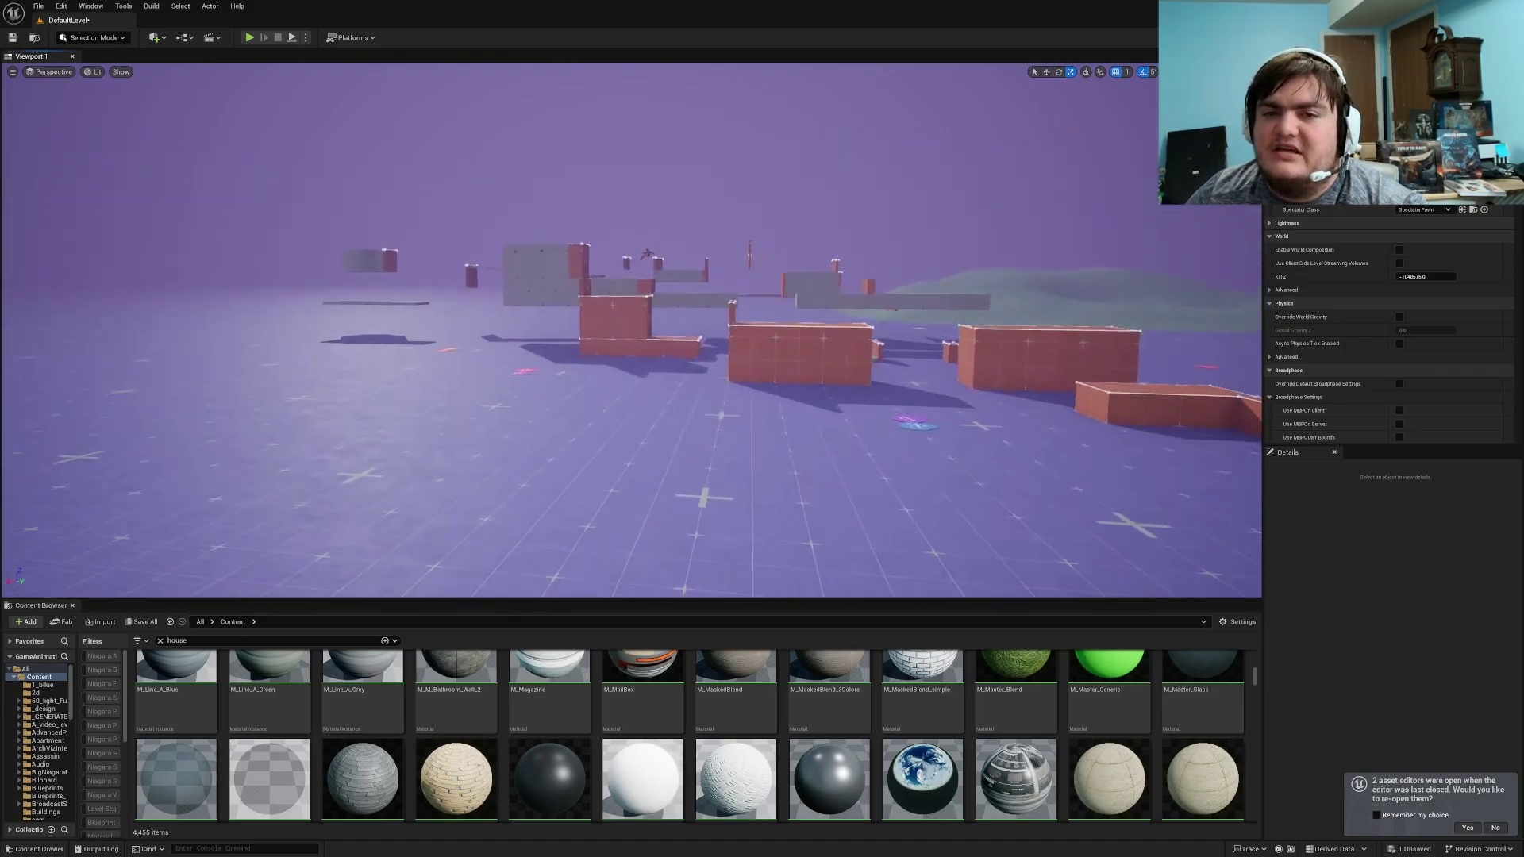
click(312, 644)
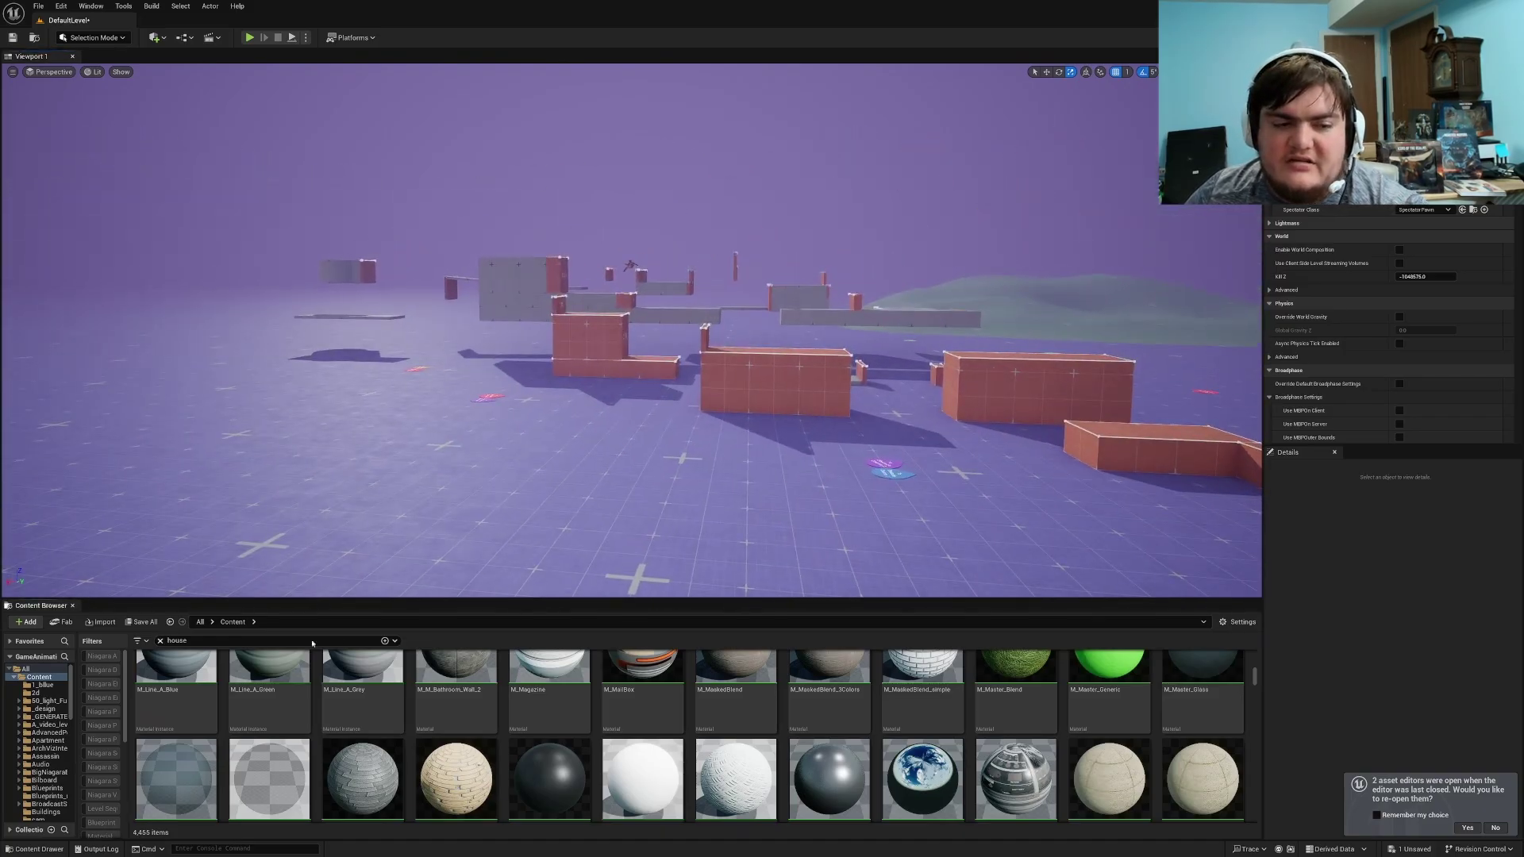
key(ctrl+a)
key(BackSpace)
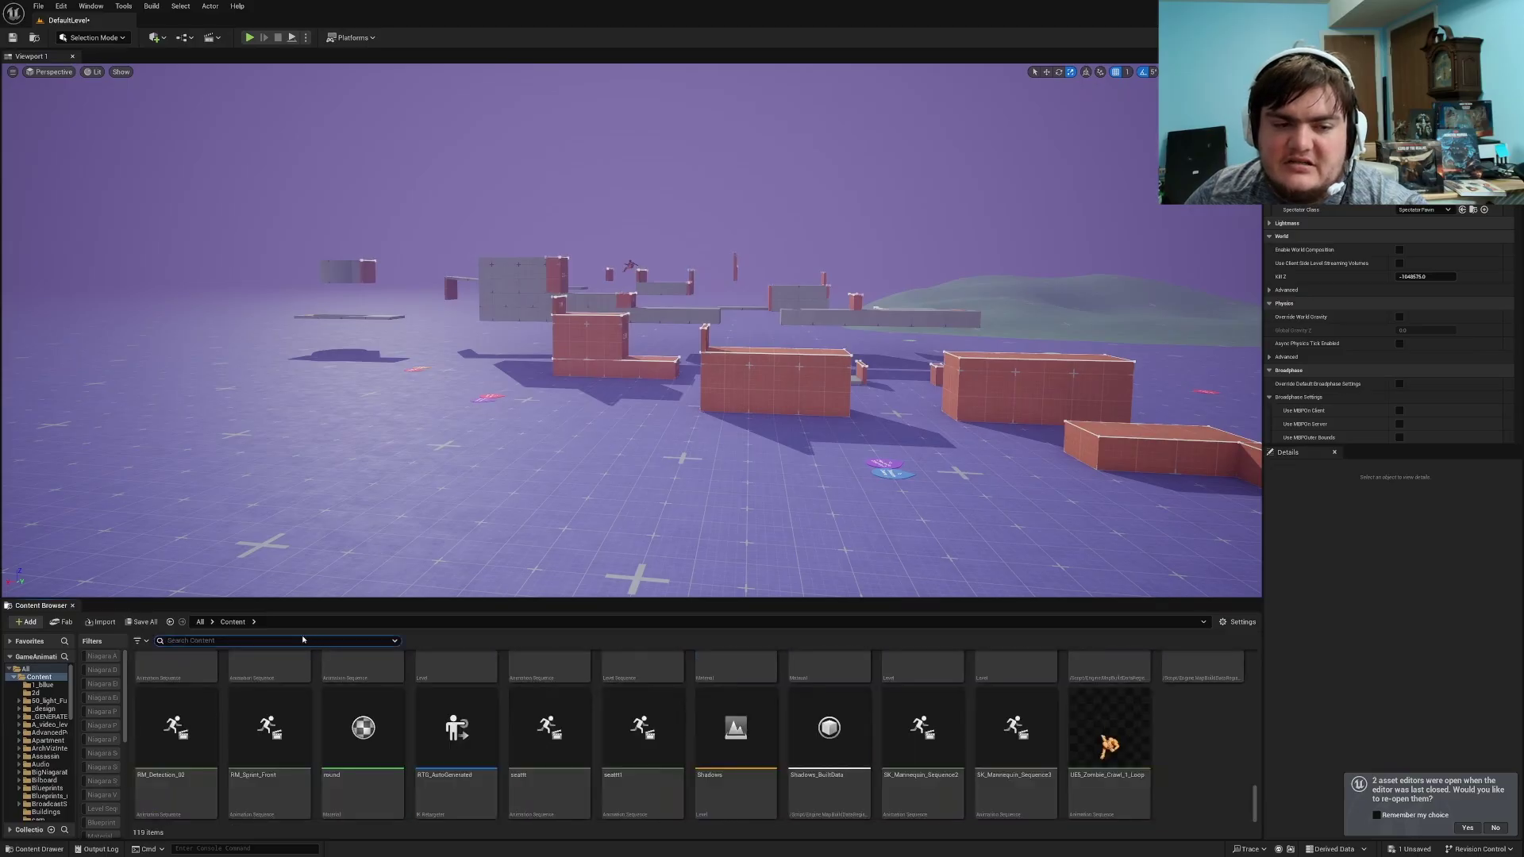
text(sandbox)
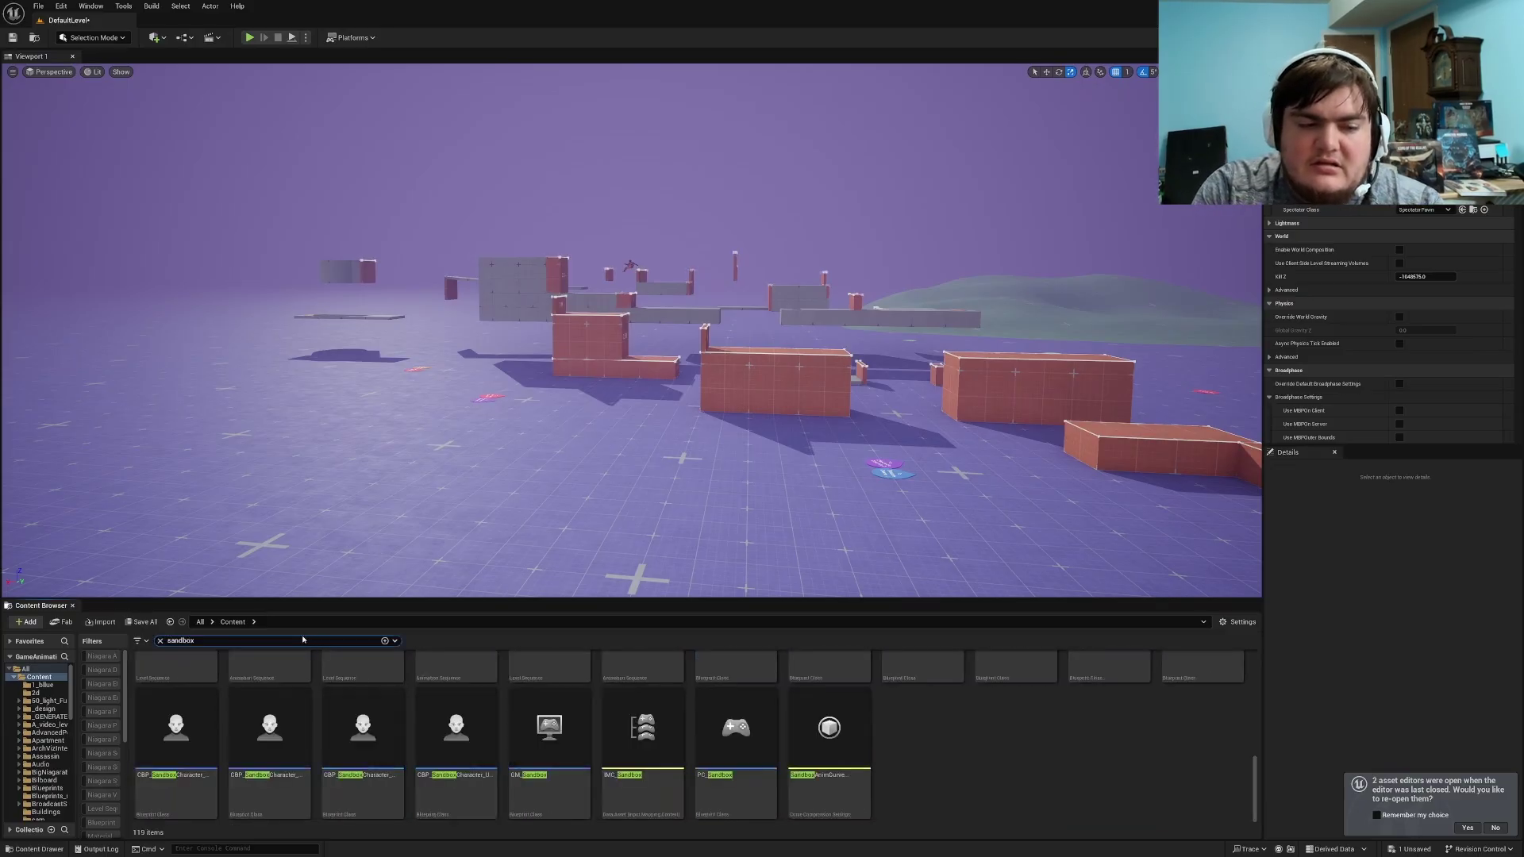
scroll(739, 786, up, 3)
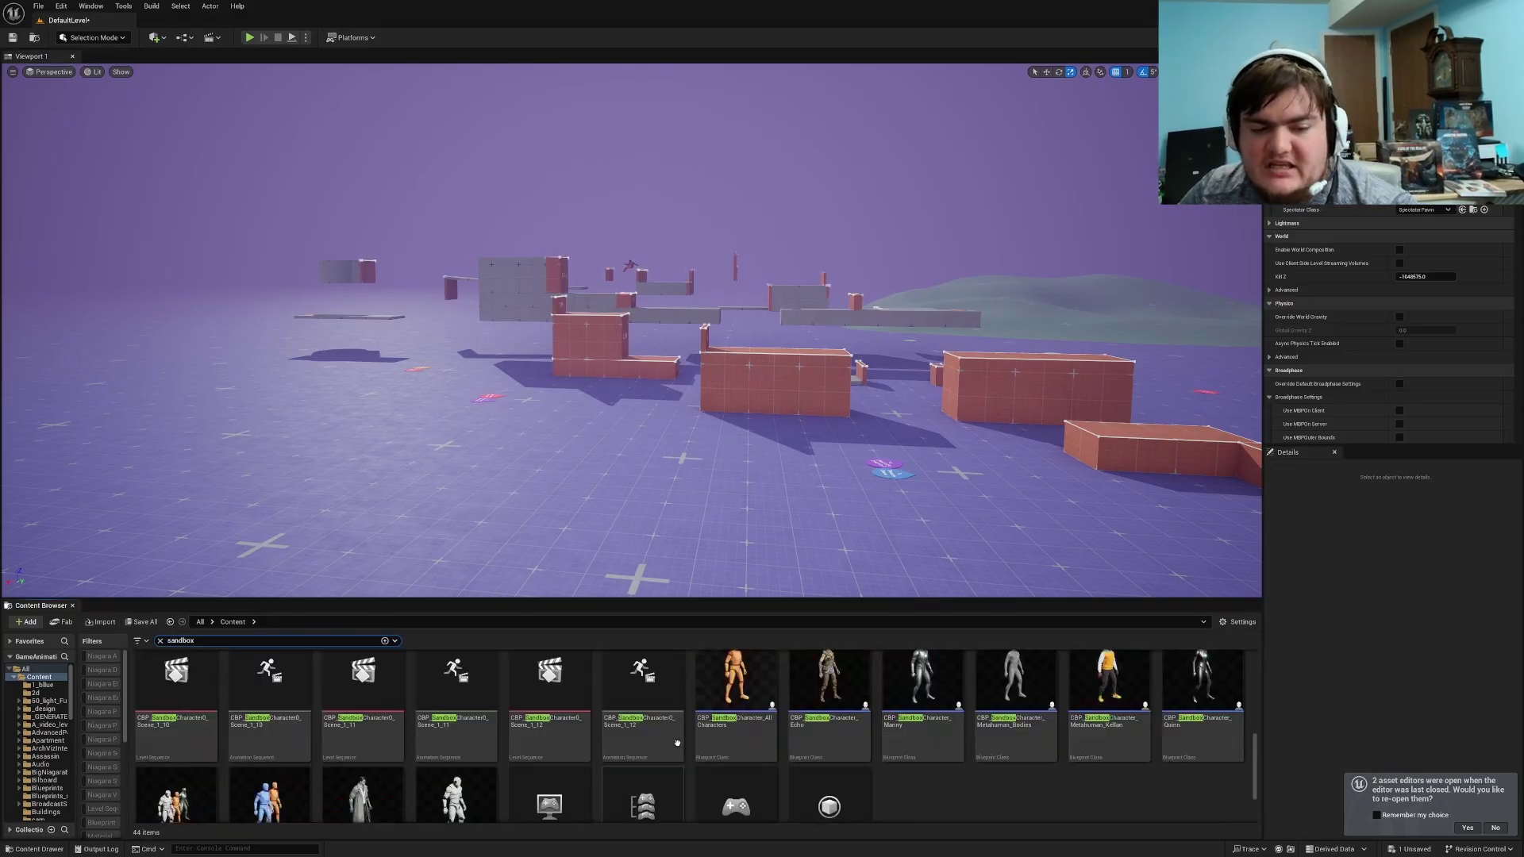
Step: Place the orange CBP_SandboxCharacter_AllCharacters blueprint in the level, on the floor beside a red block
click(765, 783)
mouse_move(1002, 441)
mouse_down()
mouse_move(984, 430)
mouse_move(997, 462)
mouse_up()
key(w)
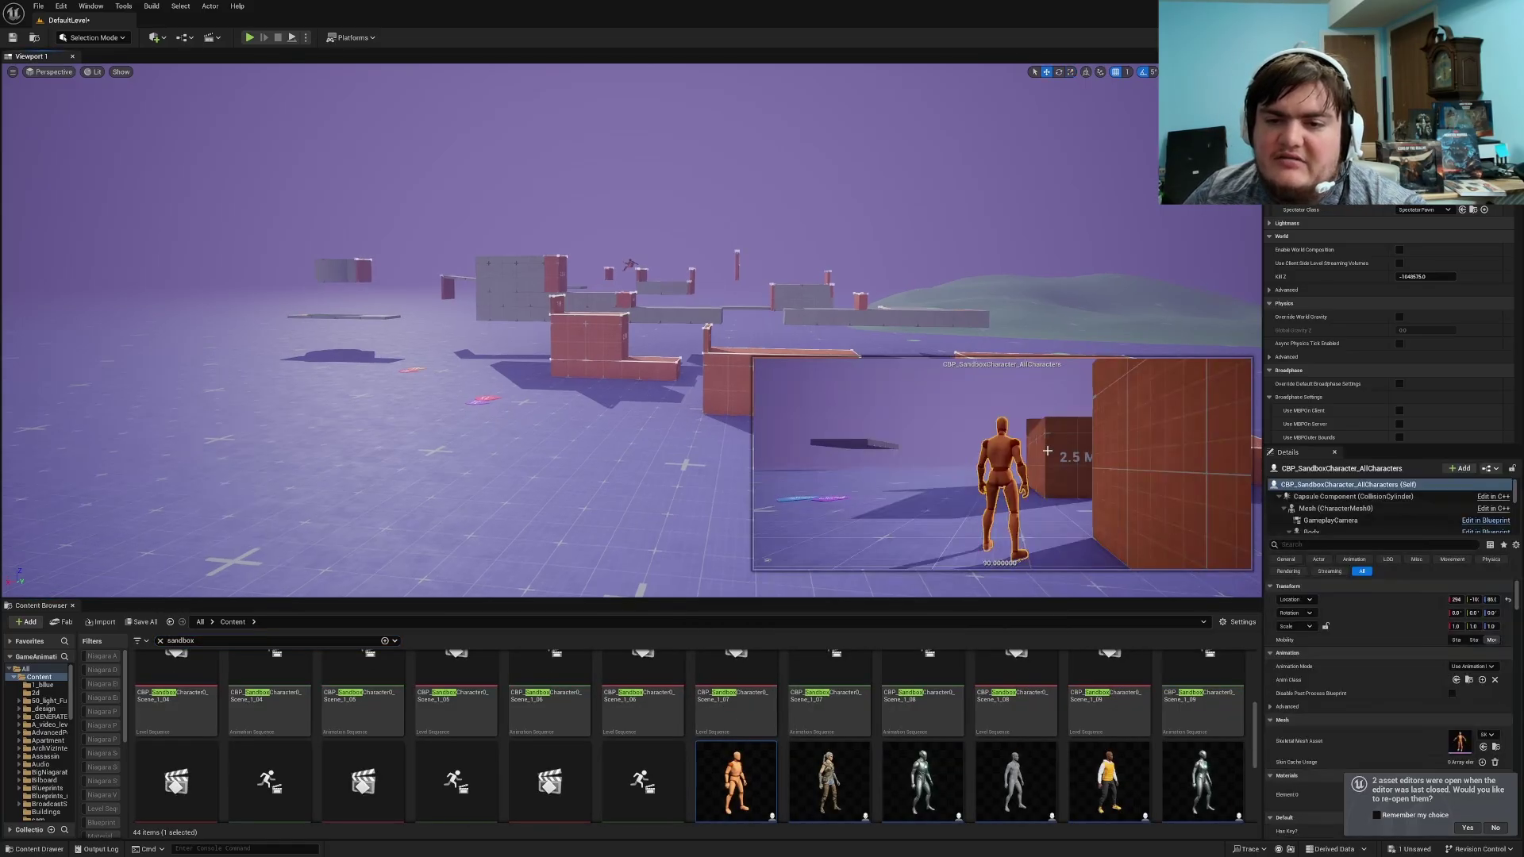
key(w)
right_drag(381, 358, 1242, 488)
key(Escape)
Step: Move the placed sandbox character away from the red block onto the open floor
key(w)
key(a)
key(w)
key(a)
key(s)
right_drag(826, 245, 831, 245)
click(837, 280)
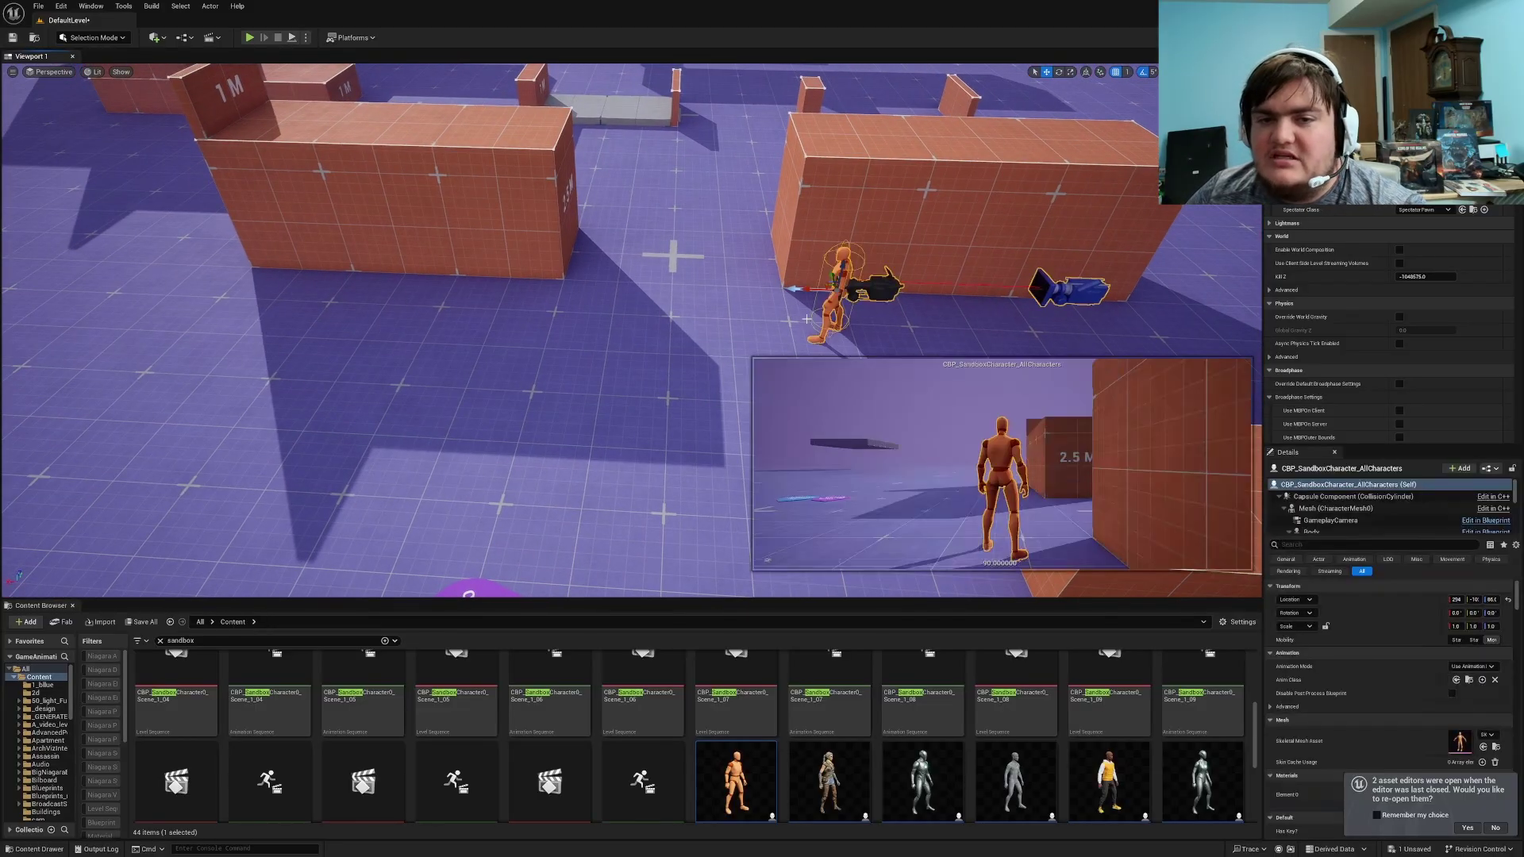
drag(828, 286, 60, 262)
Step: Examine the placed character, its camera and the surrounding blocks from several sides to judge their relative scale
right_drag(60, 262, 294, 341)
right_drag(2, 243, 1, 243)
key(a)
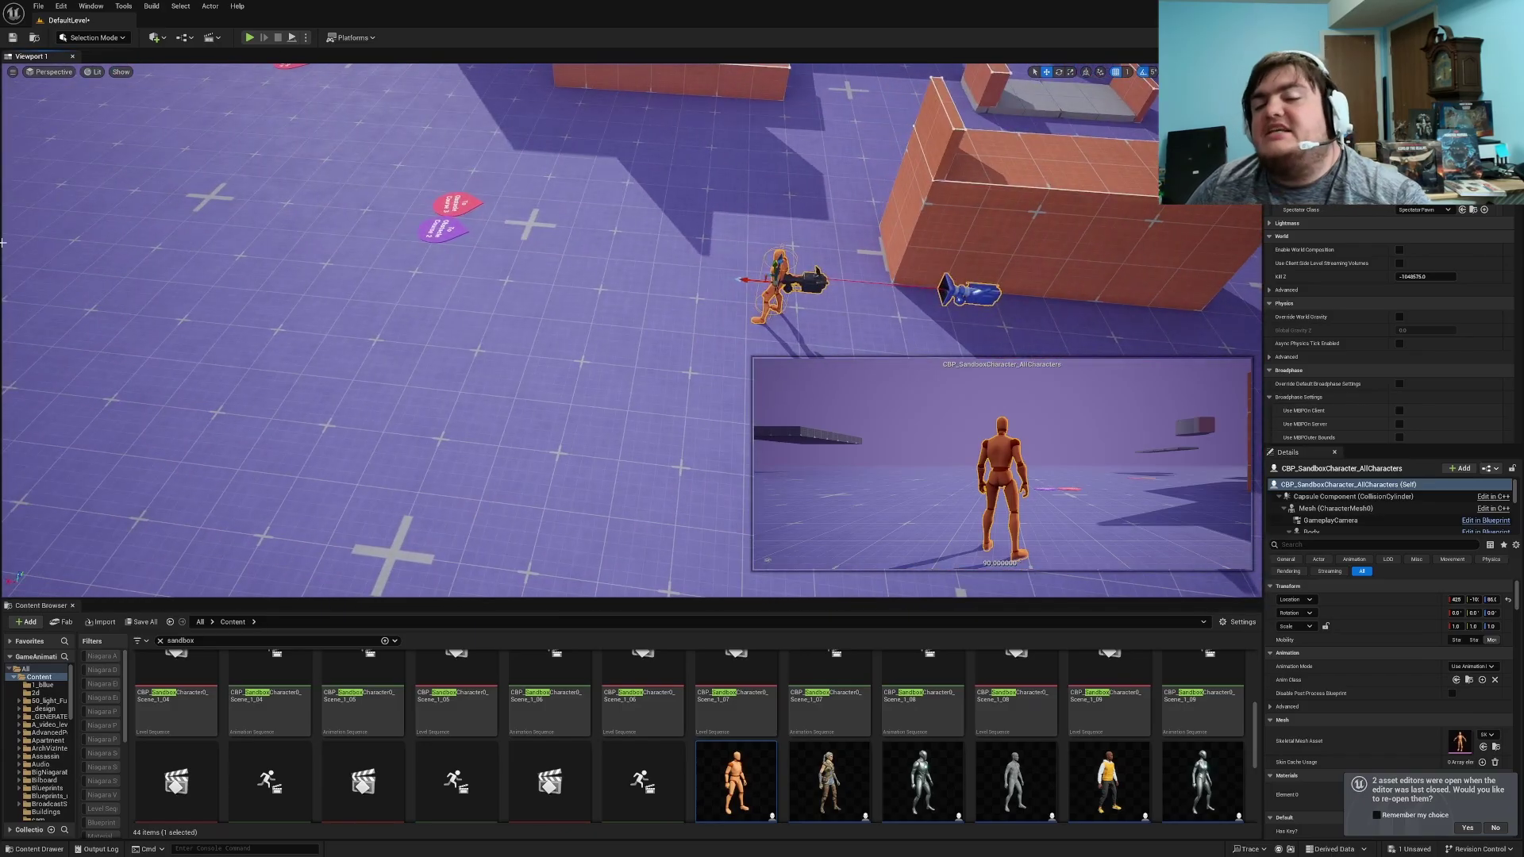
right_drag(145, 324, 181, 306)
key(s)
key(a)
key(w)
key(w)
key(d)
right_drag(466, 300, 335, 268)
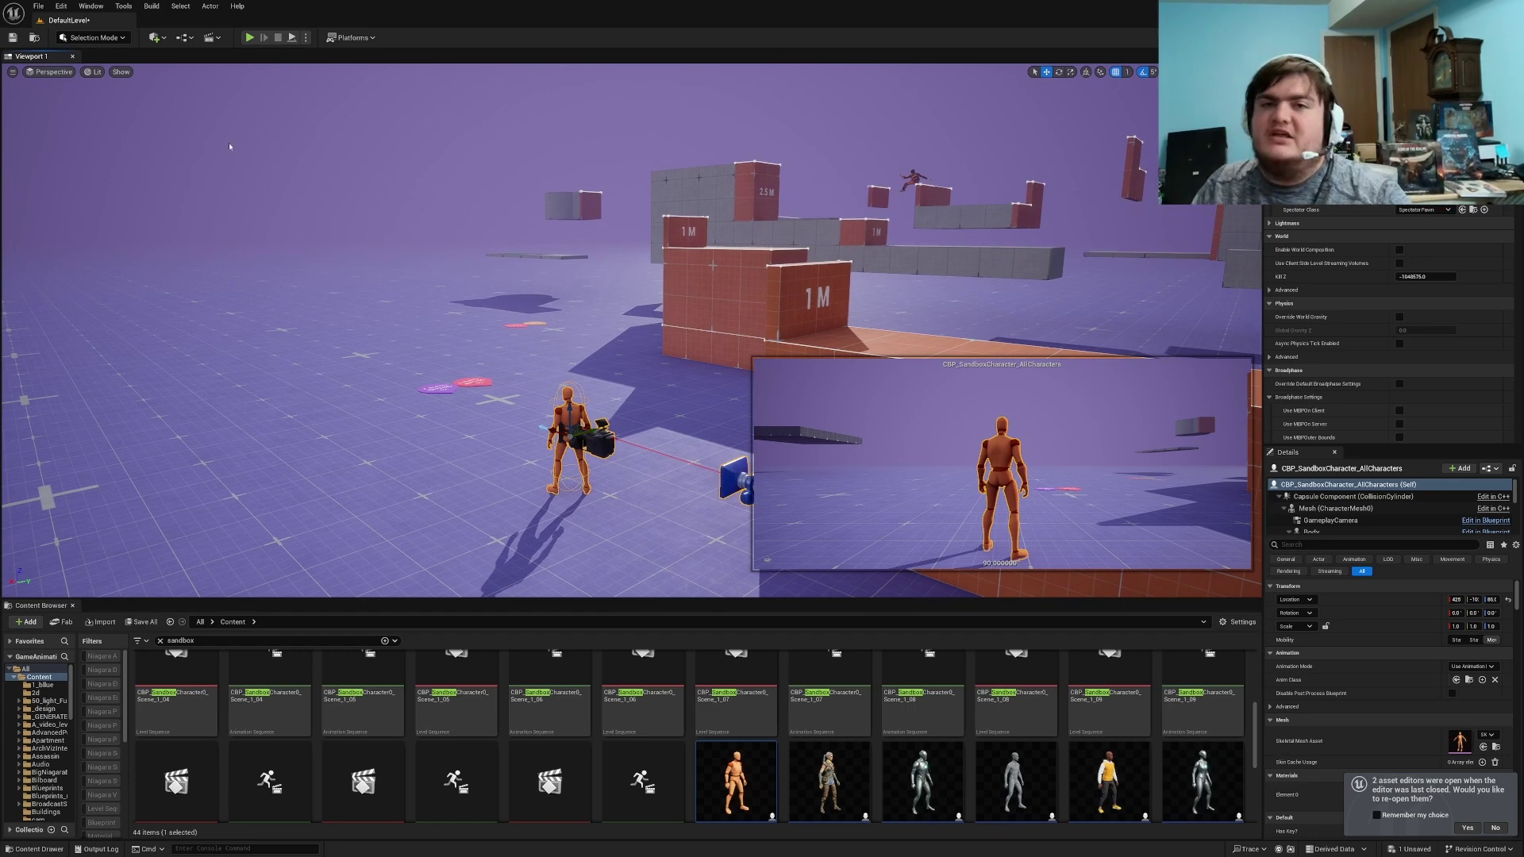
key(w)
right_drag(470, 115, 213, 135)
key(d)
key(d)
key(s)
key(a)
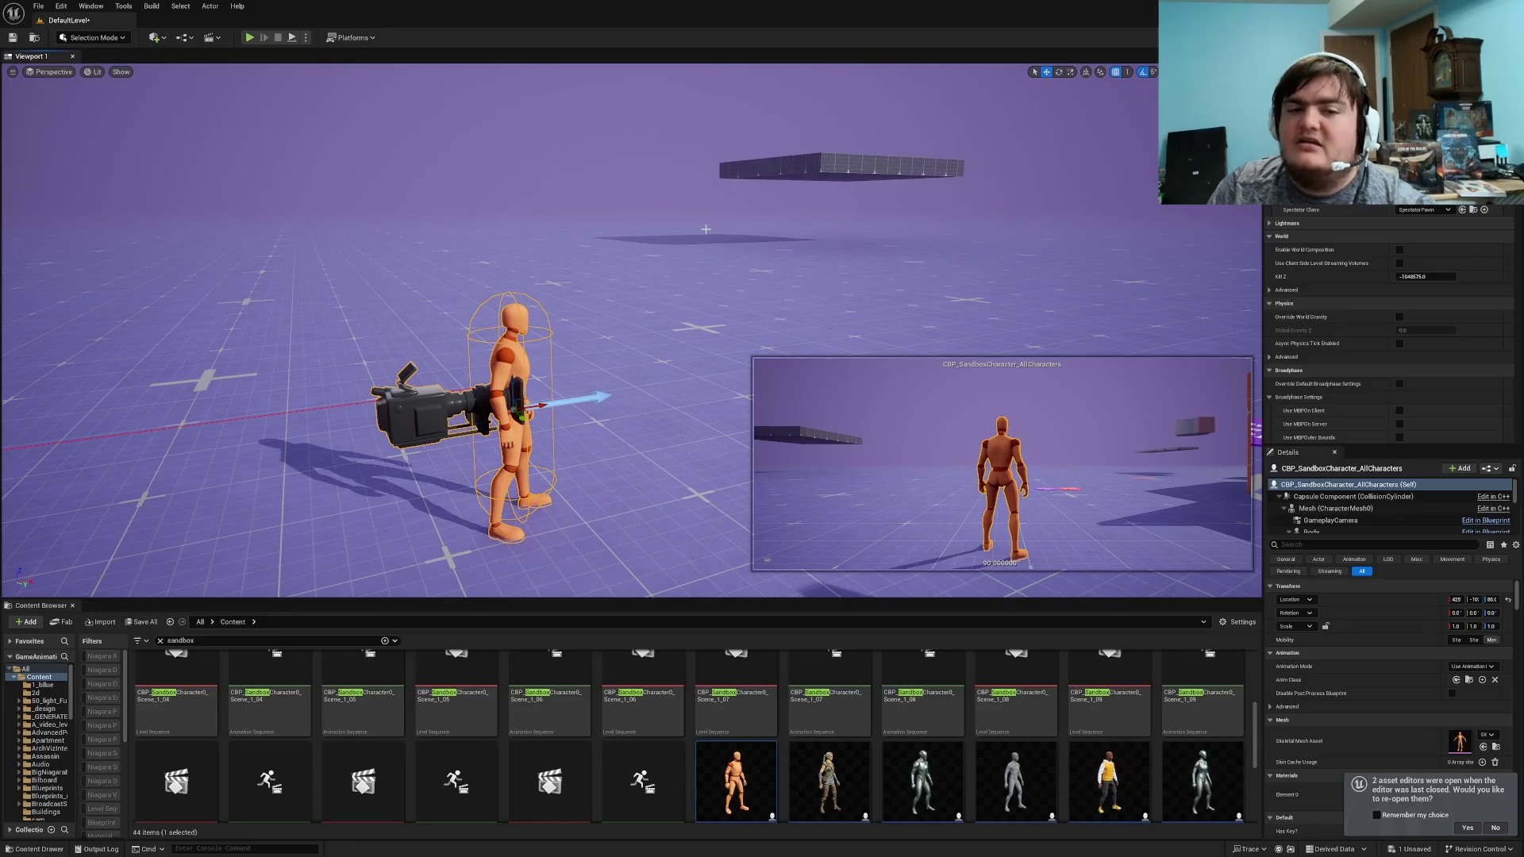
Step: View the level from below in the Bottom orthographic view and return to the perspective view
click(32, 75)
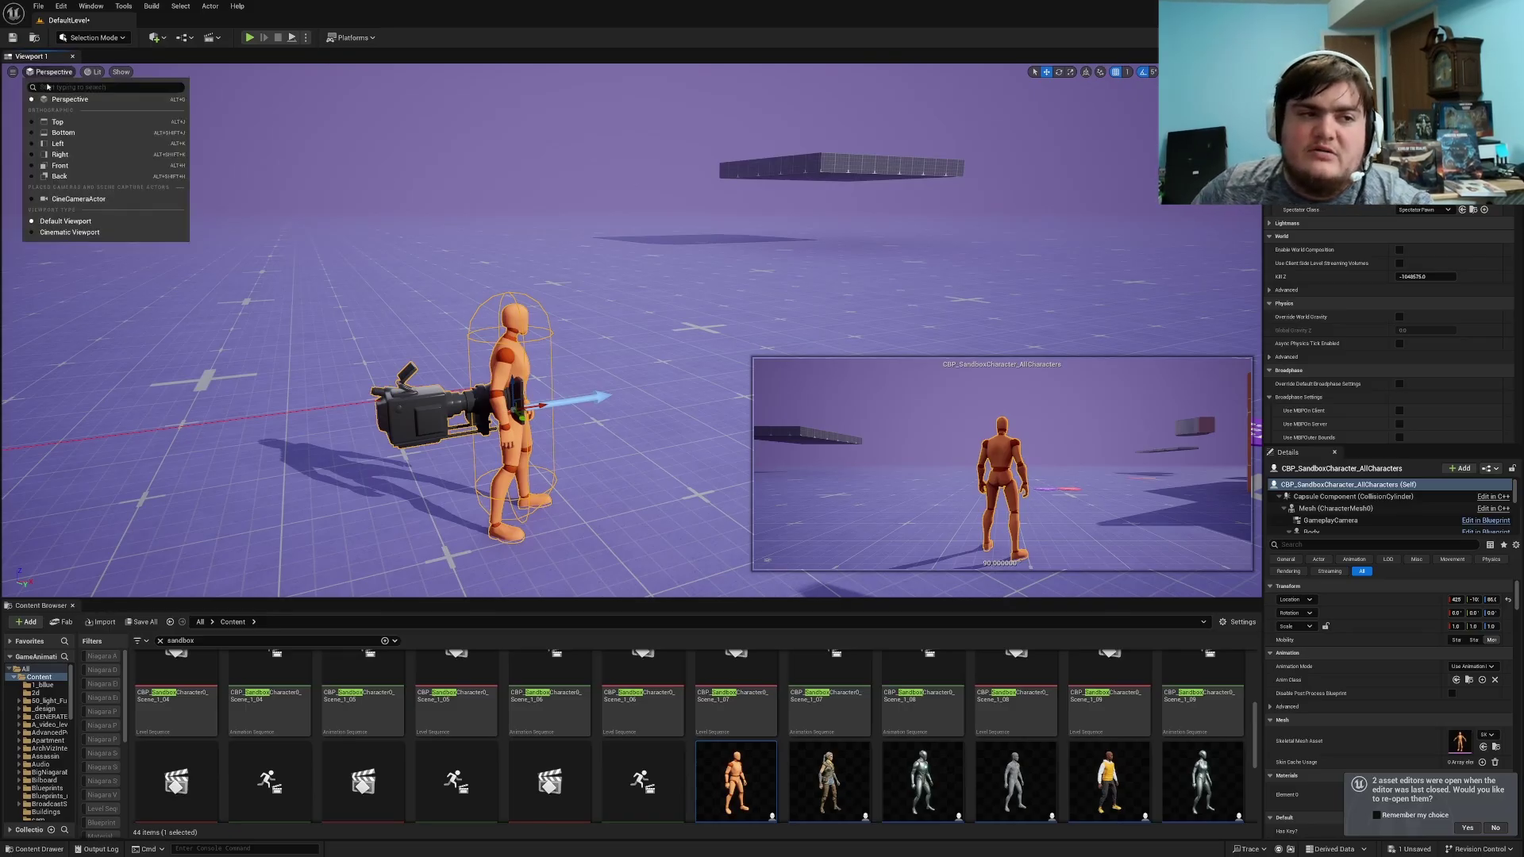
click(182, 169)
middle_drag(676, 322, 679, 86)
click(66, 6)
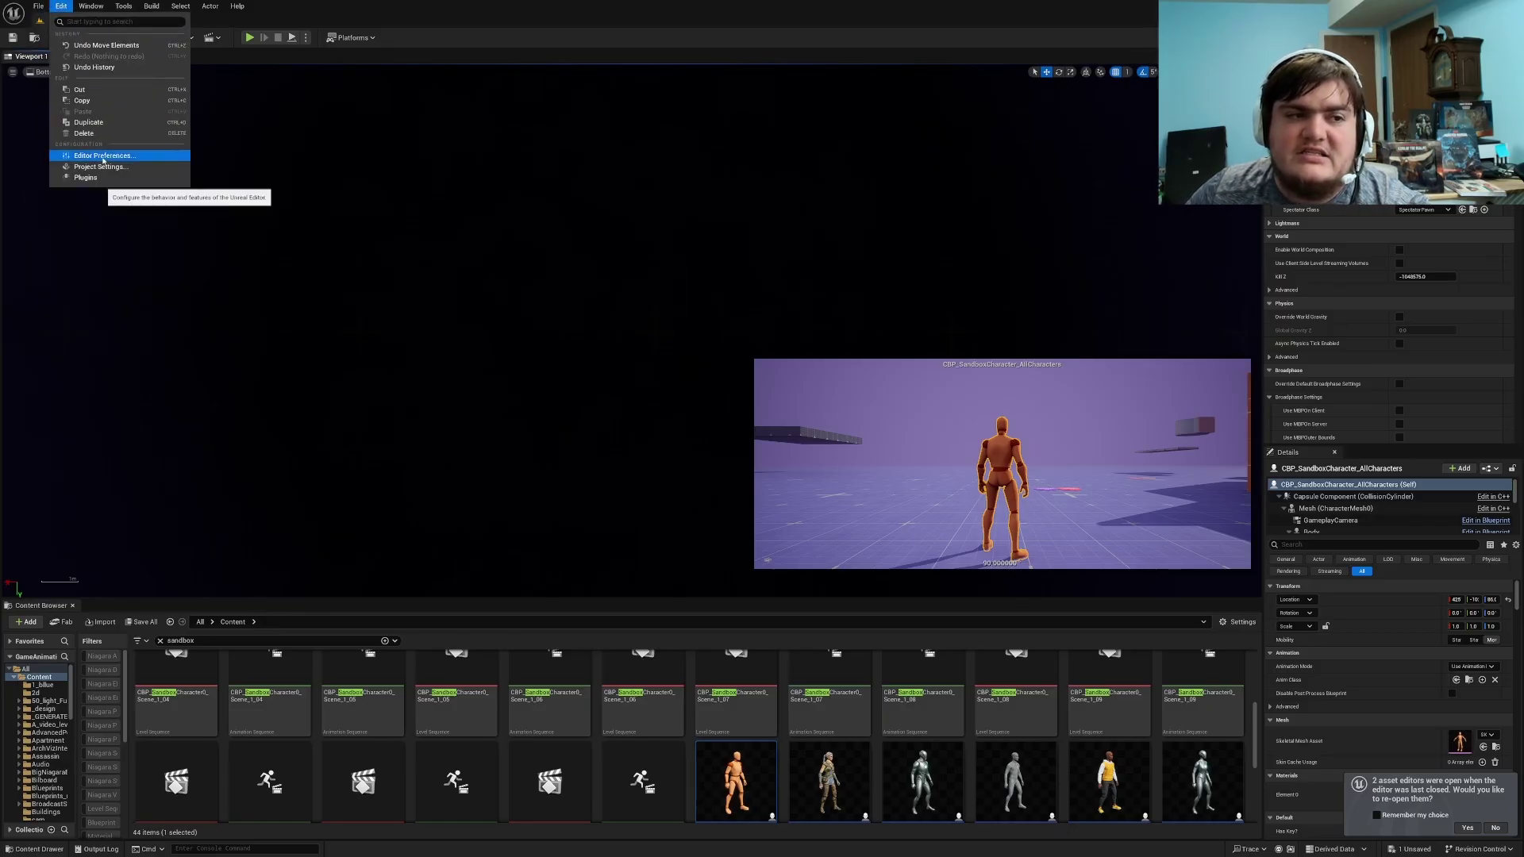
click(983, 232)
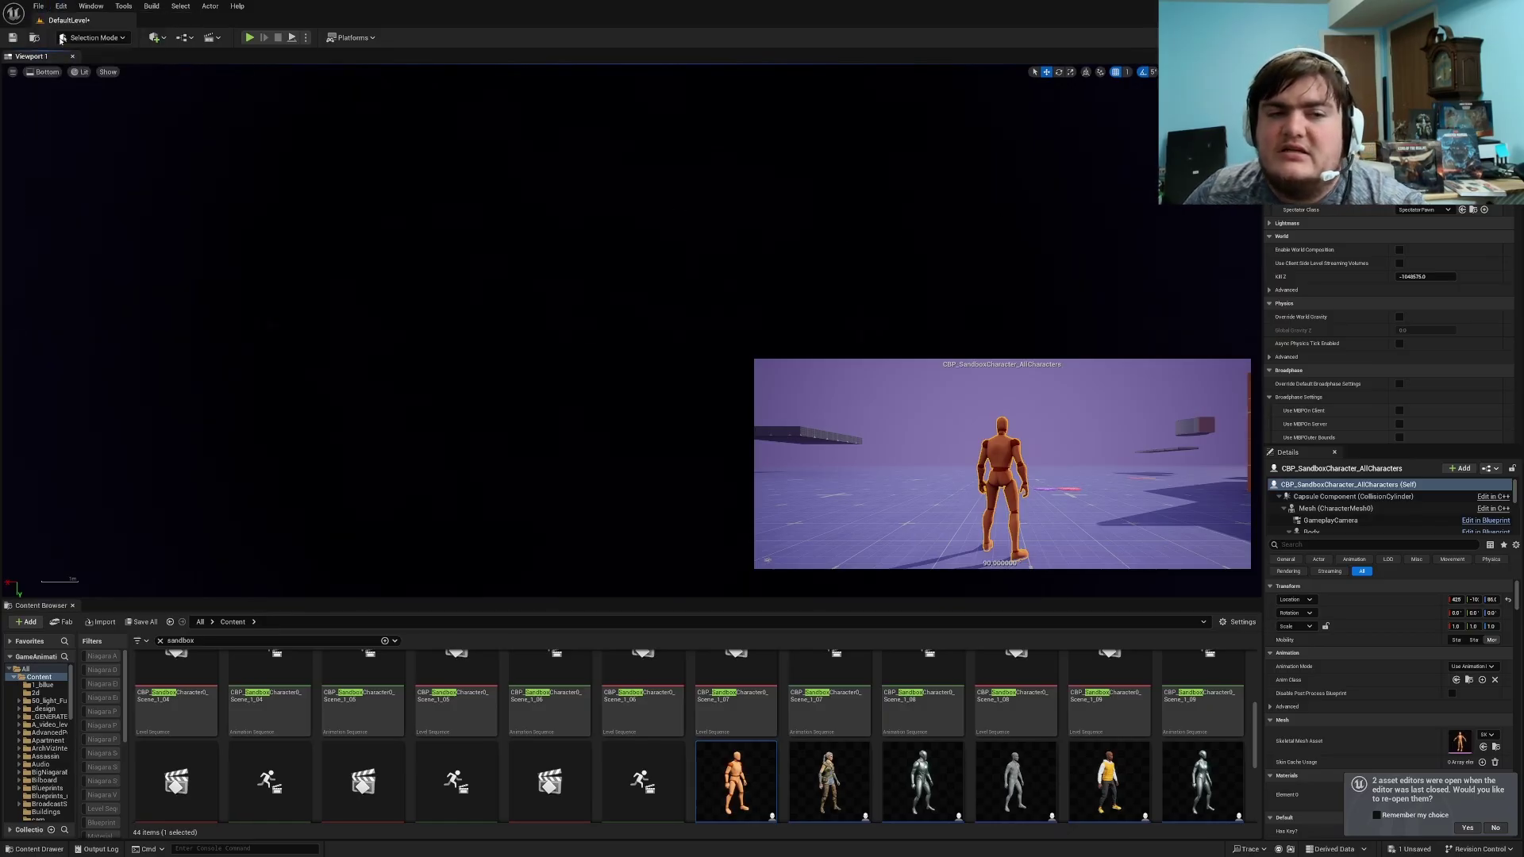
scroll(418, 218, down, 5)
middle_drag(419, 217, 108, 311)
scroll(412, 596, up, 3)
middle_drag(309, 278, 38, 223)
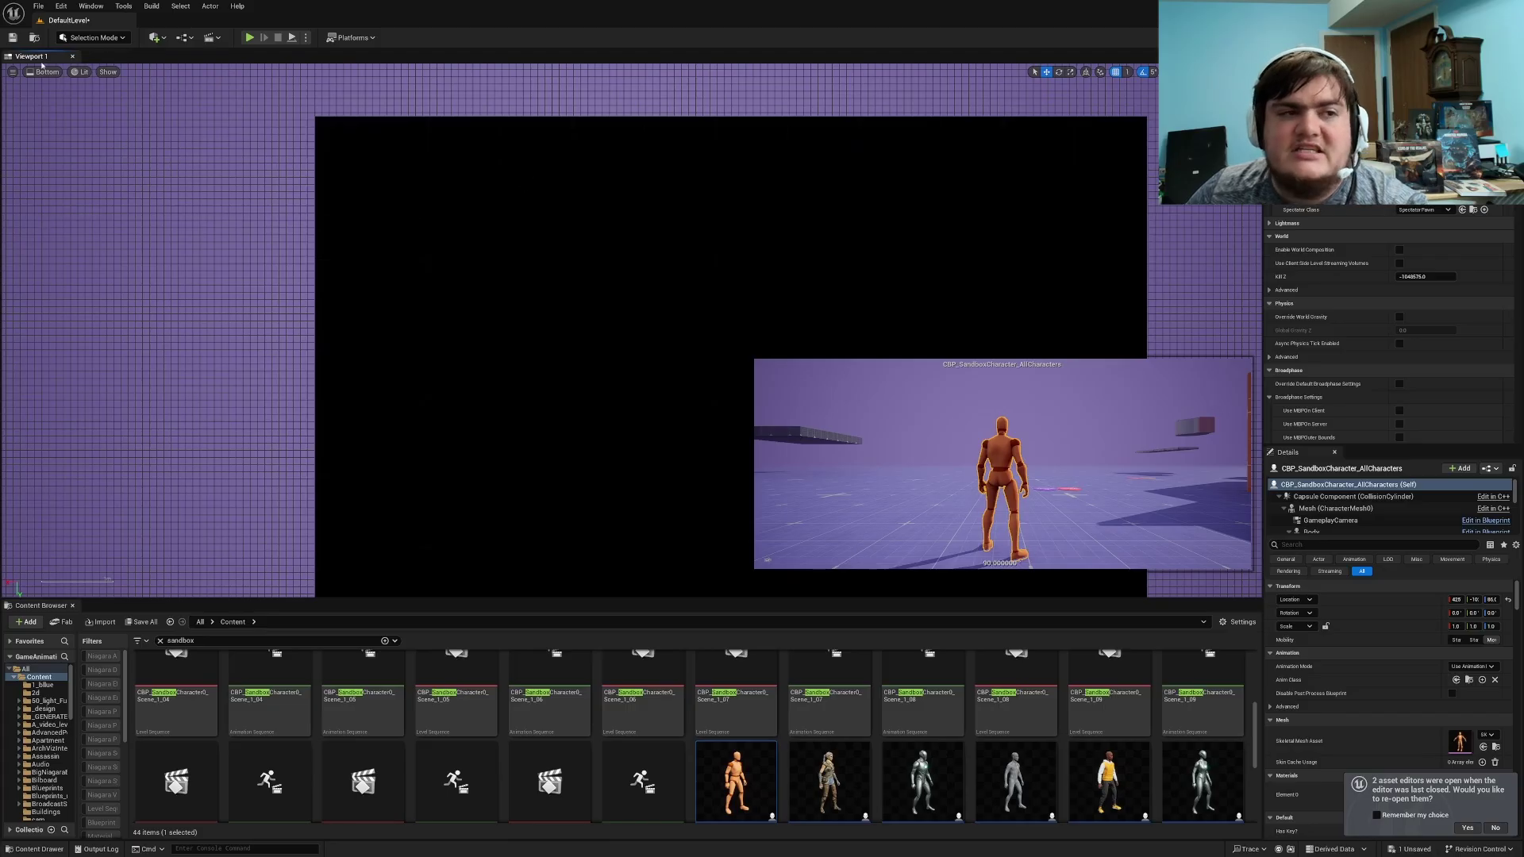
click(40, 72)
click(49, 90)
Step: Switch the level editor to Modeling mode with the view on the empty floor near the character
mouse_move(556, 318)
right_down()
mouse_move(393, 327)
mouse_move(532, 310)
right_up()
key(d)
key(w)
key(d)
key(s)
key(d)
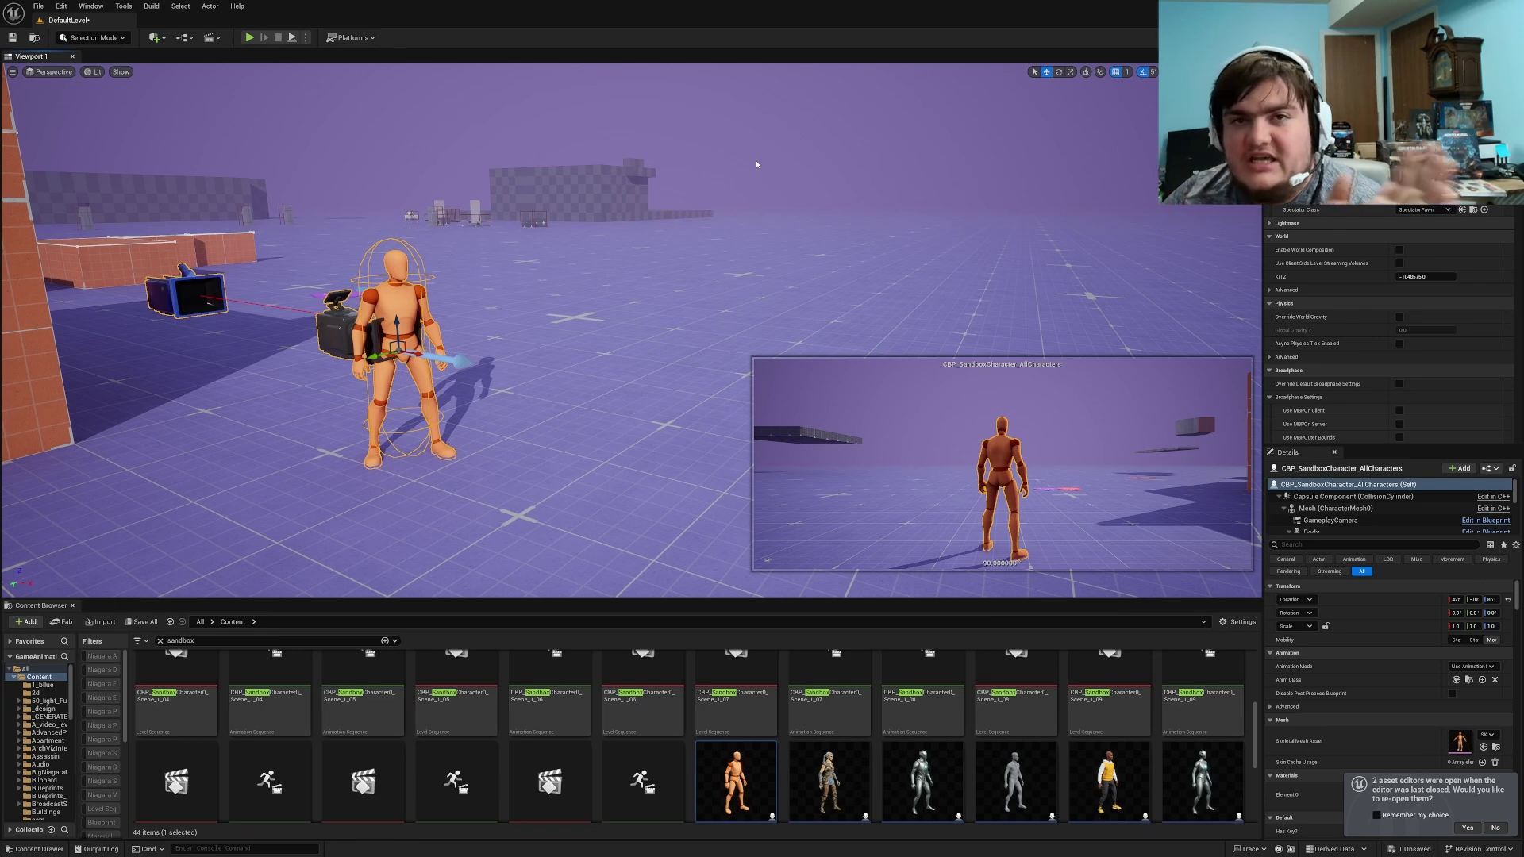
mouse_move(757, 164)
right_down()
mouse_move(774, 95)
mouse_move(858, 238)
mouse_move(757, 158)
right_up()
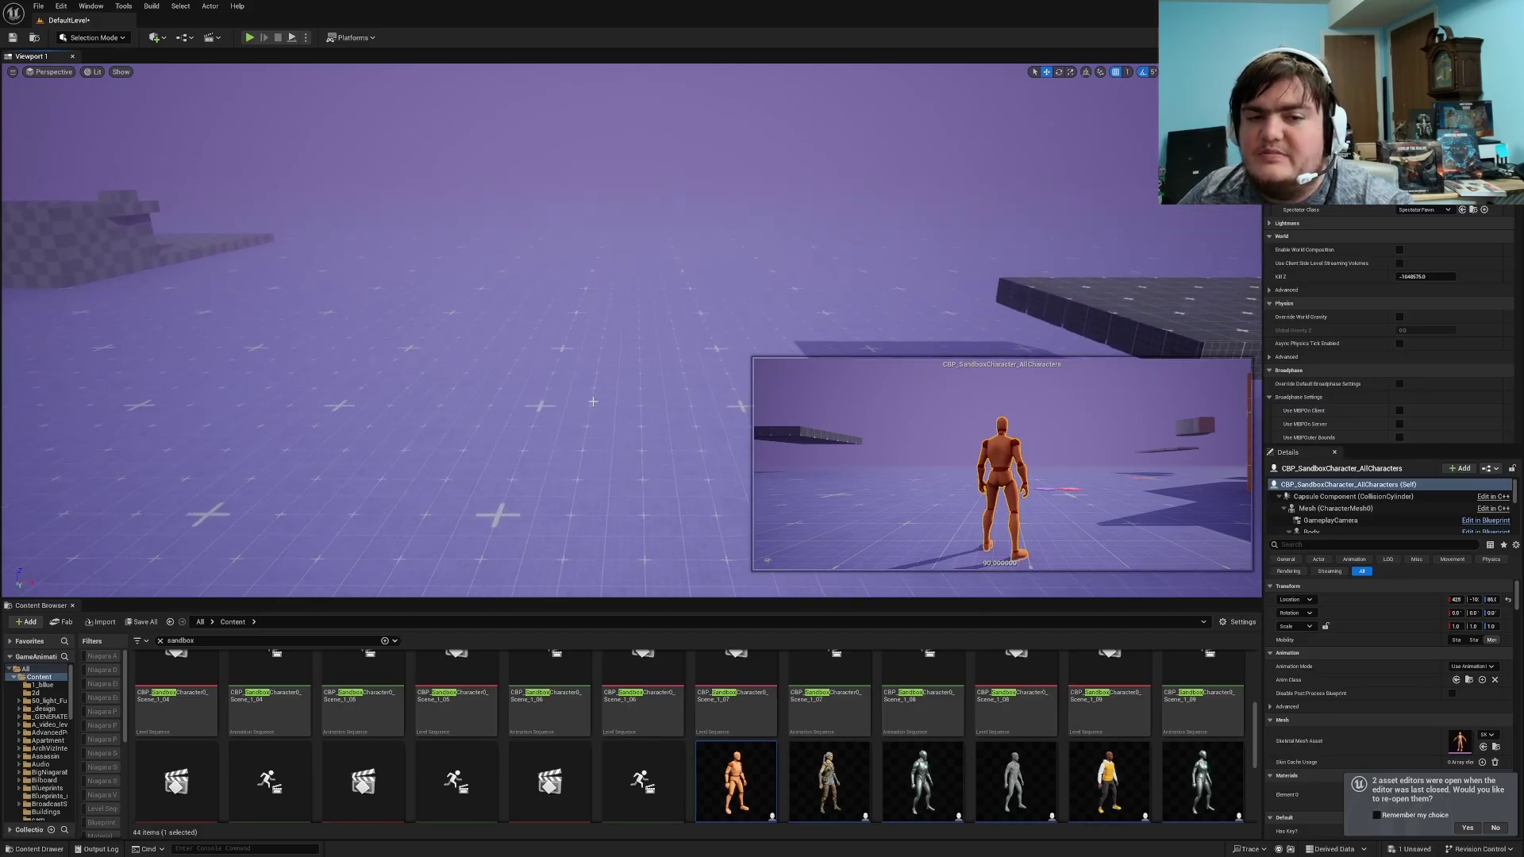
key(shift+5)
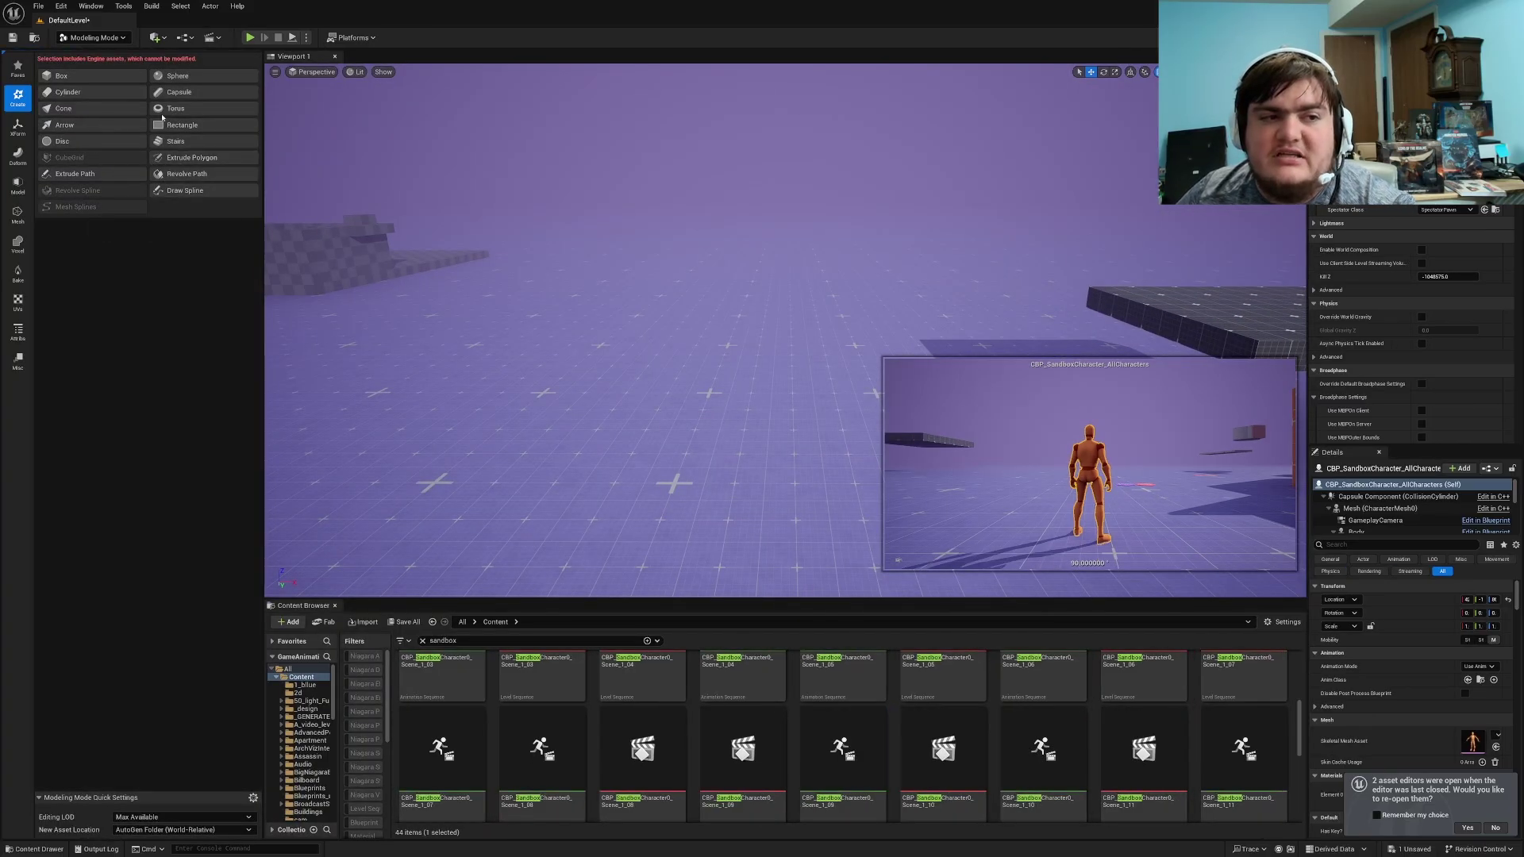
right_drag(556, 302, 445, 317)
key(Escape)
right_click(530, 200)
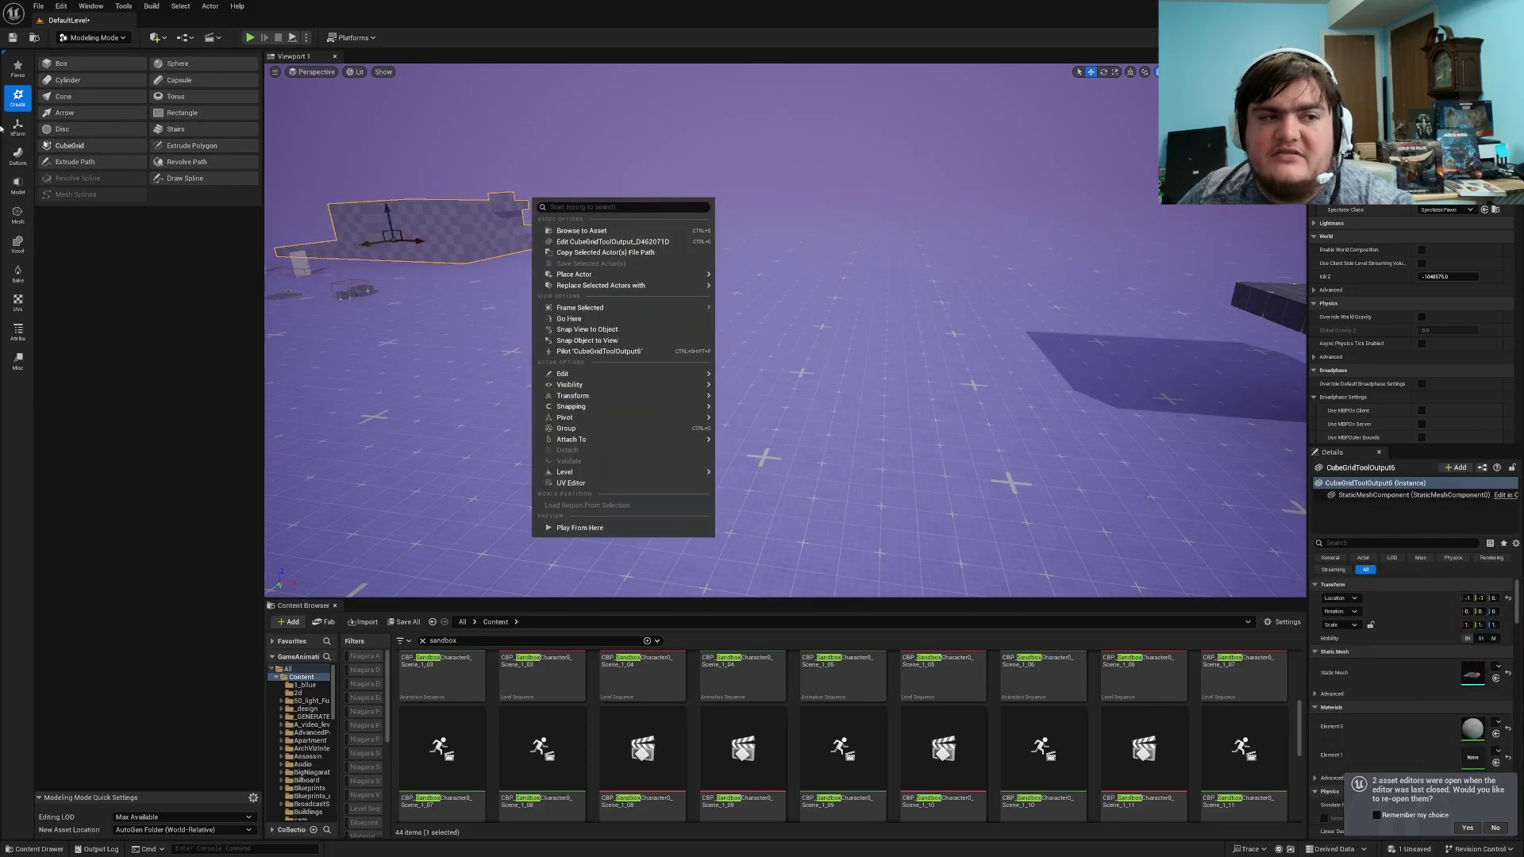
click(68, 146)
right_drag(766, 324, 699, 278)
key(Escape)
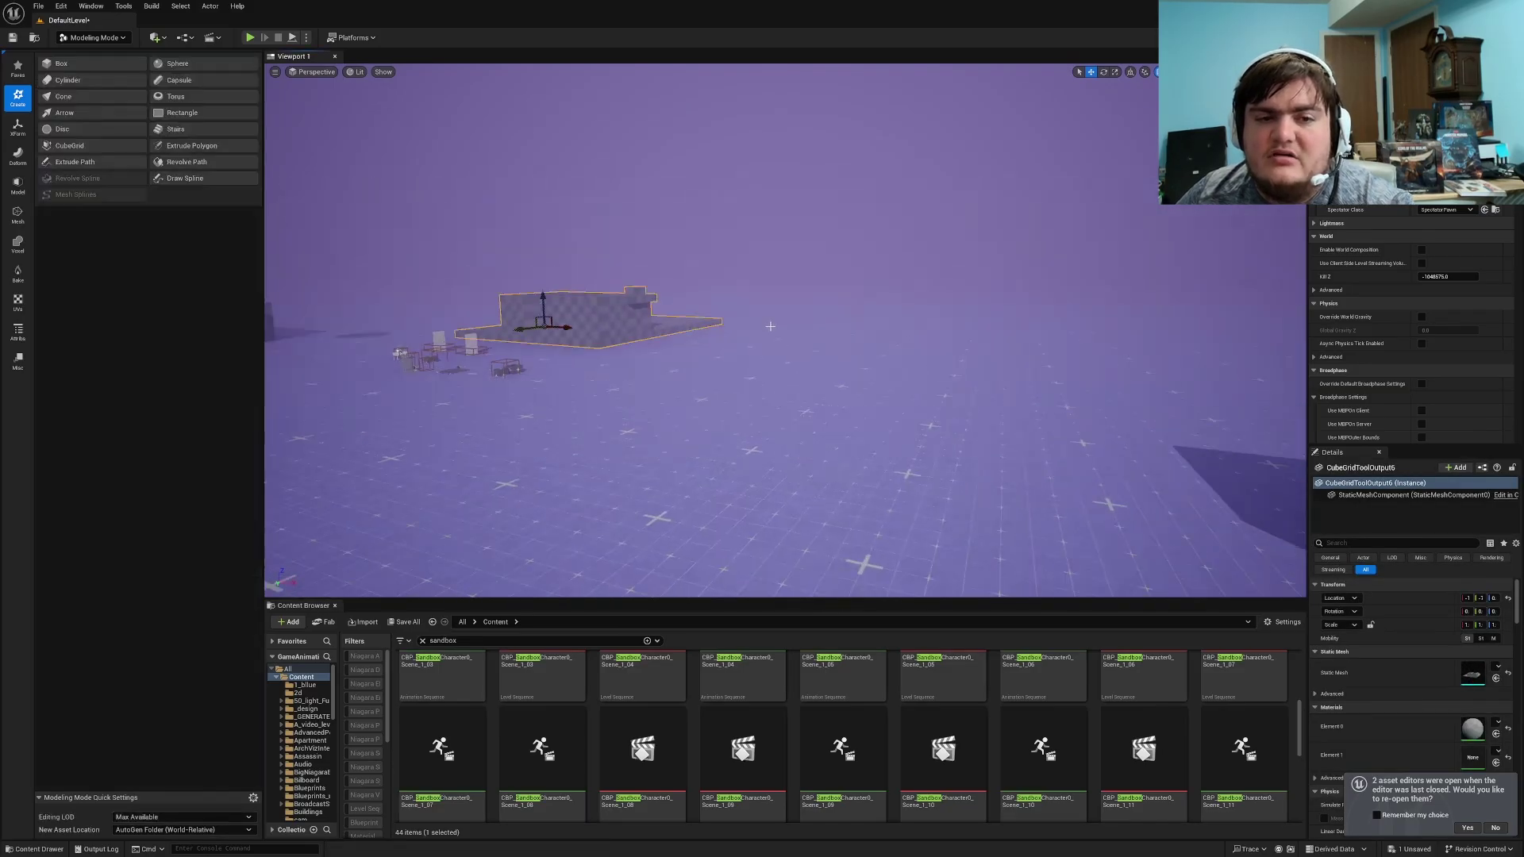
key(Escape)
Step: With the CubeGrid tool, mark a floor area of about 1800 by 1400 and pull it up into the building's lower tiers
click(70, 145)
drag(1147, 542, 814, 403)
right_drag(833, 414, 852, 484)
right_drag(853, 381, 913, 429)
key(e)
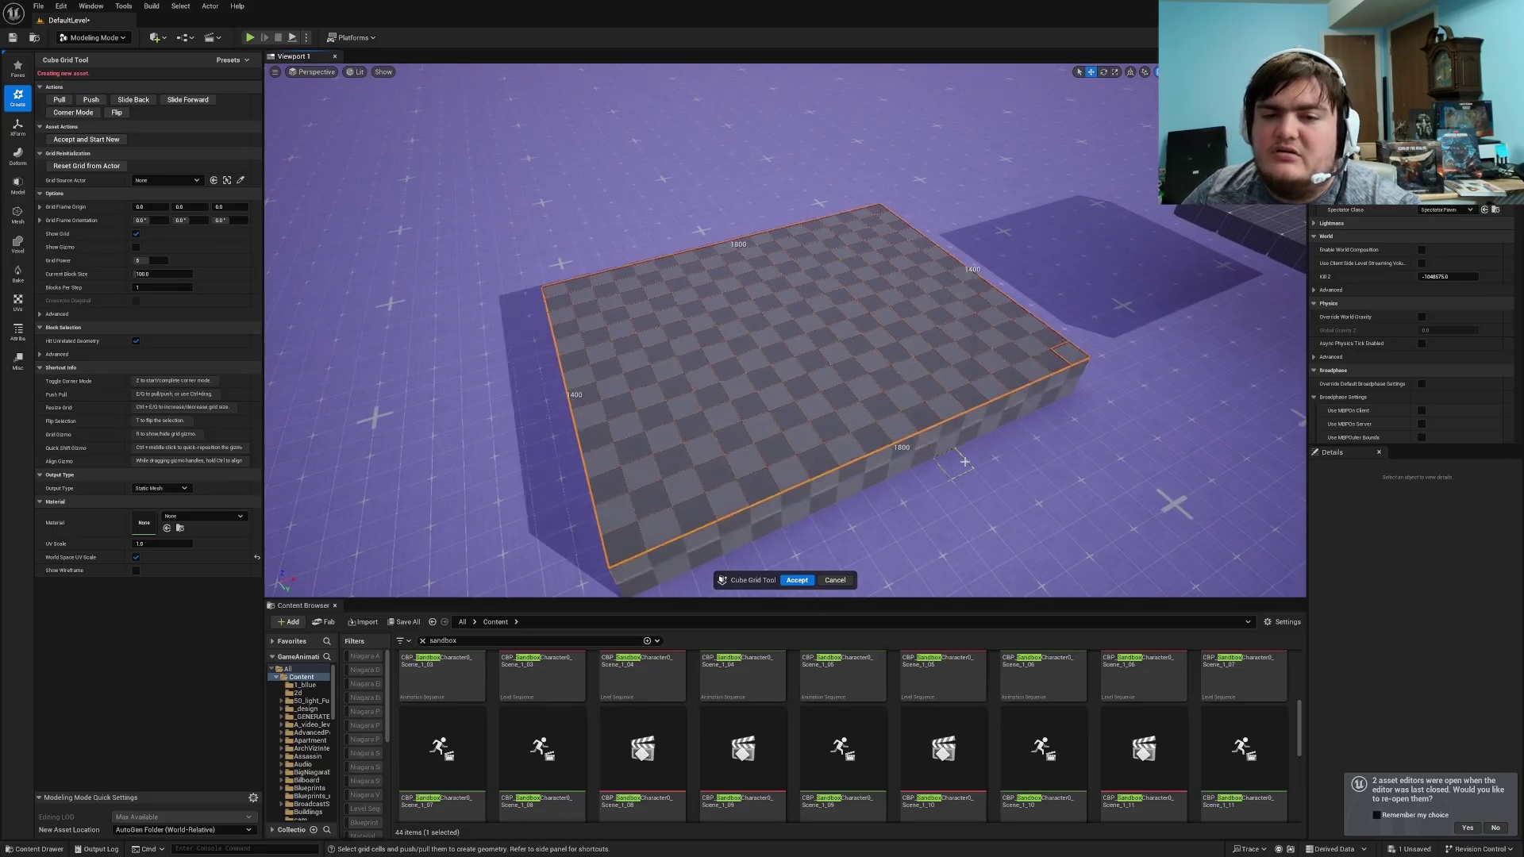
key(e)
key(e)
key(e)
key(e)
right_drag(1086, 459, 1068, 429)
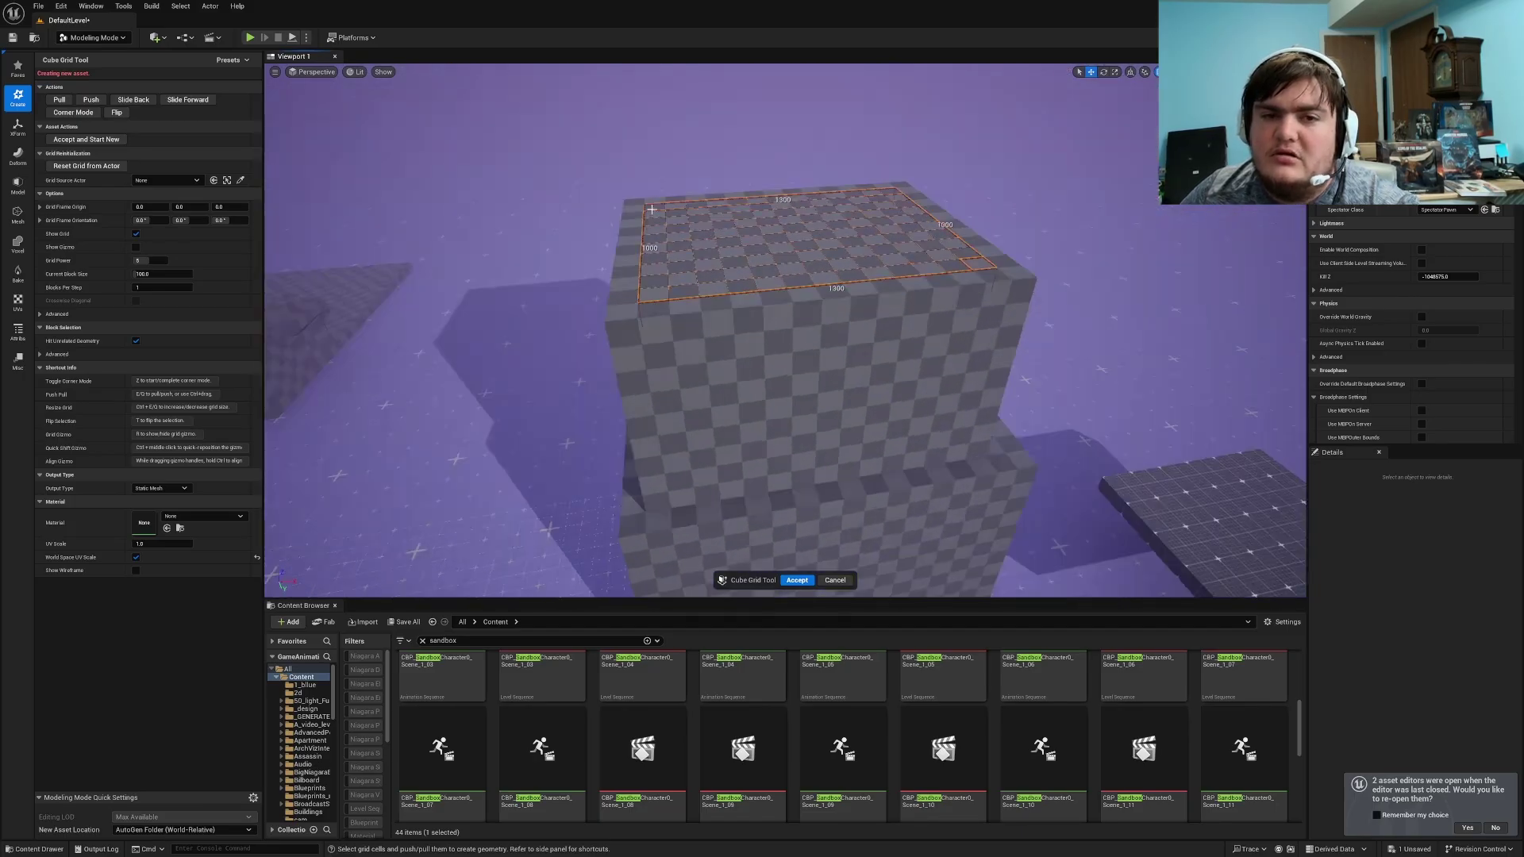
Step: Pull the 1300 by 1000 selection on the block's roof up into a narrower upper tier and accept the CubeGrid mesh
key(e)
key(e)
key(e)
key(e)
key(e)
key(e)
key(e)
key(e)
right_drag(769, 246, 682, 246)
right_drag(778, 282, 772, 286)
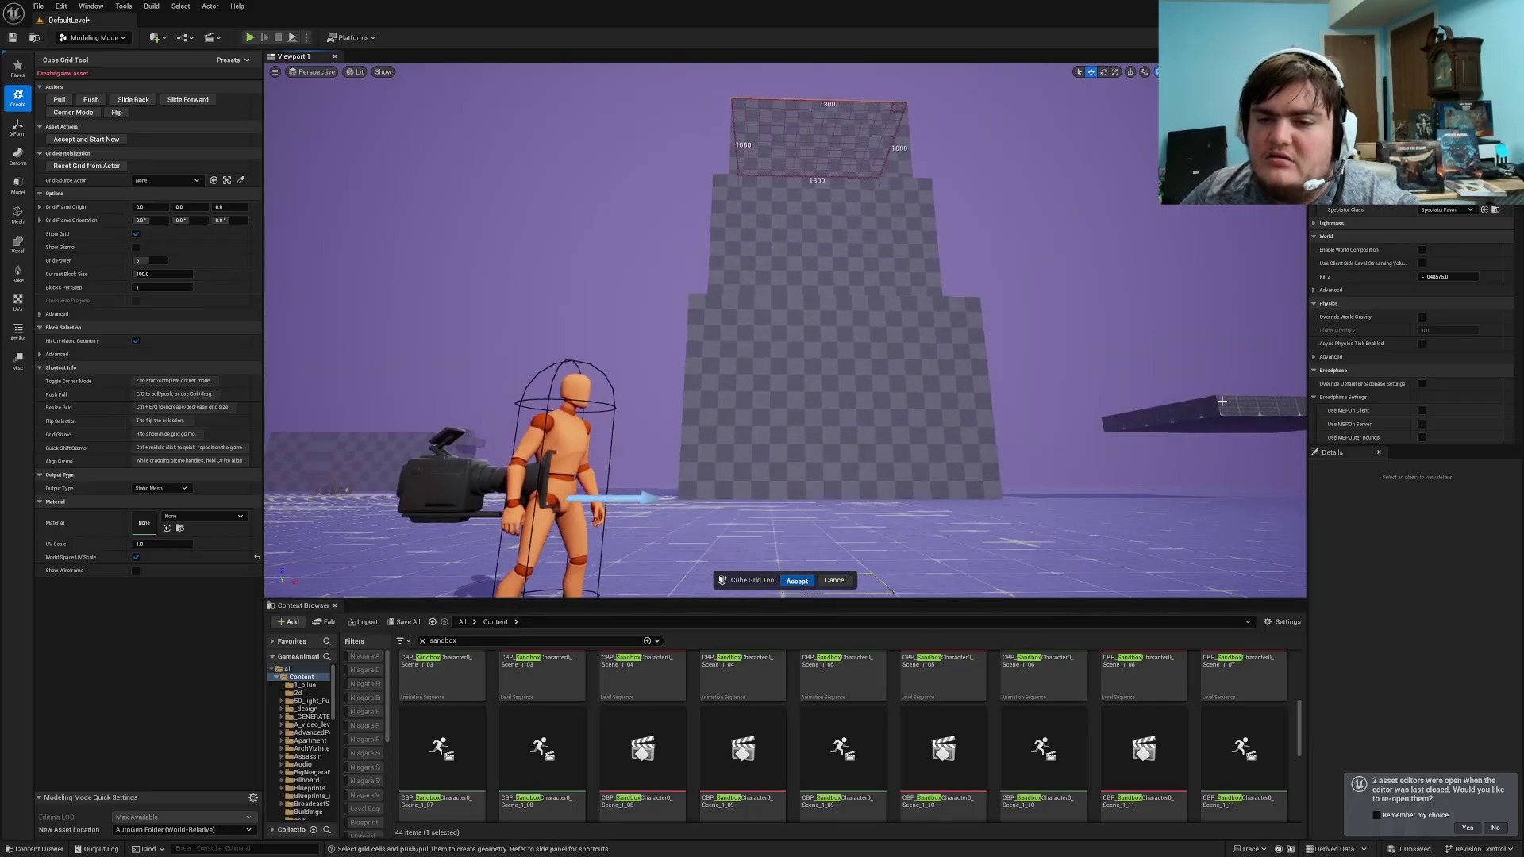
key(Return)
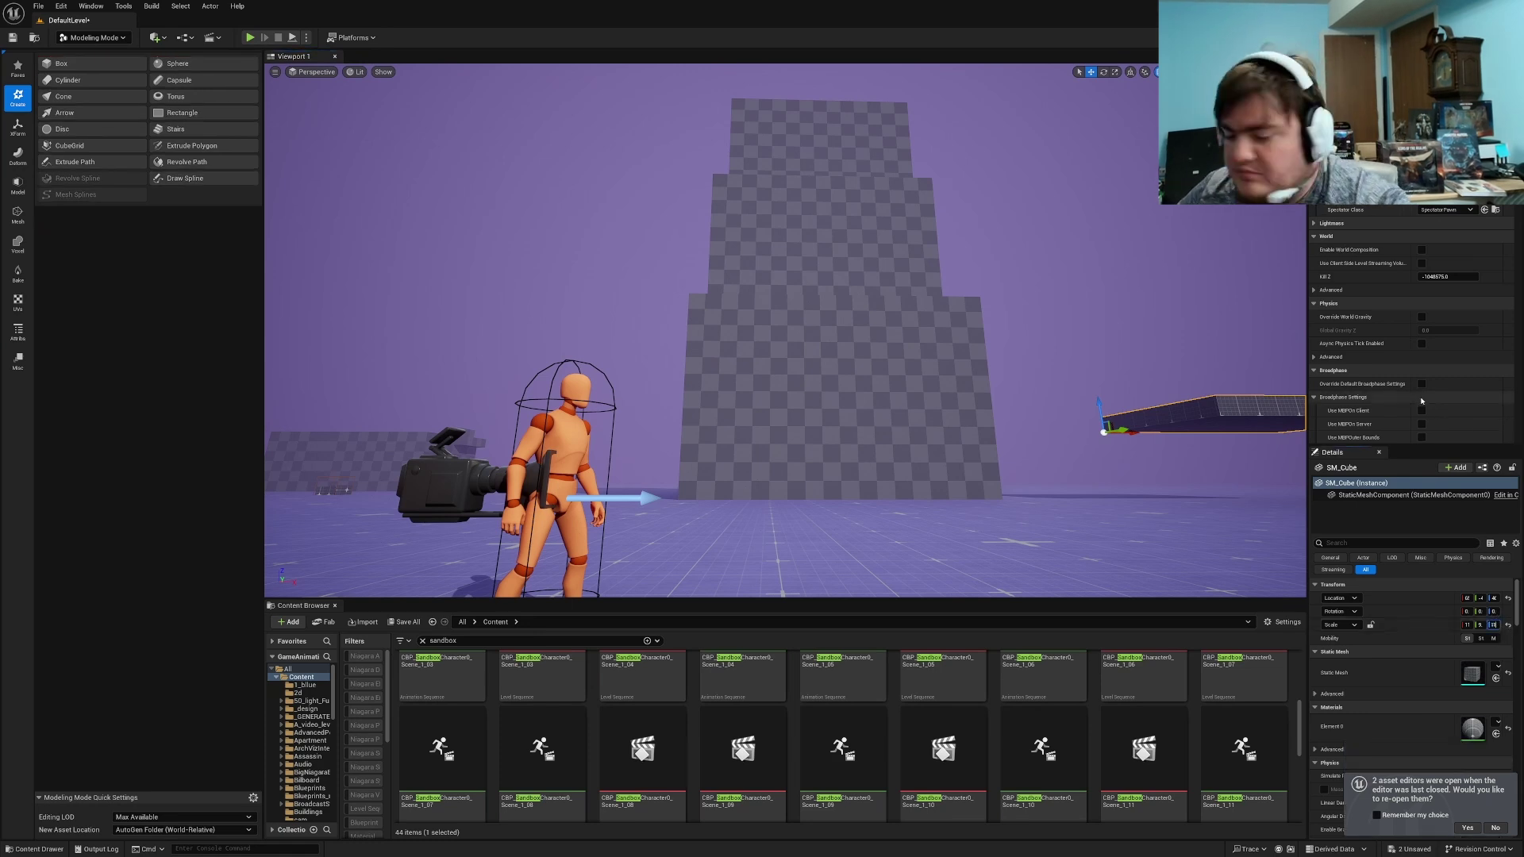
Step: Scale the floating SM_Cube slab vertically into a tall tower
key(Return)
right_drag(1111, 341, 1210, 444)
right_drag(786, 318, 768, 354)
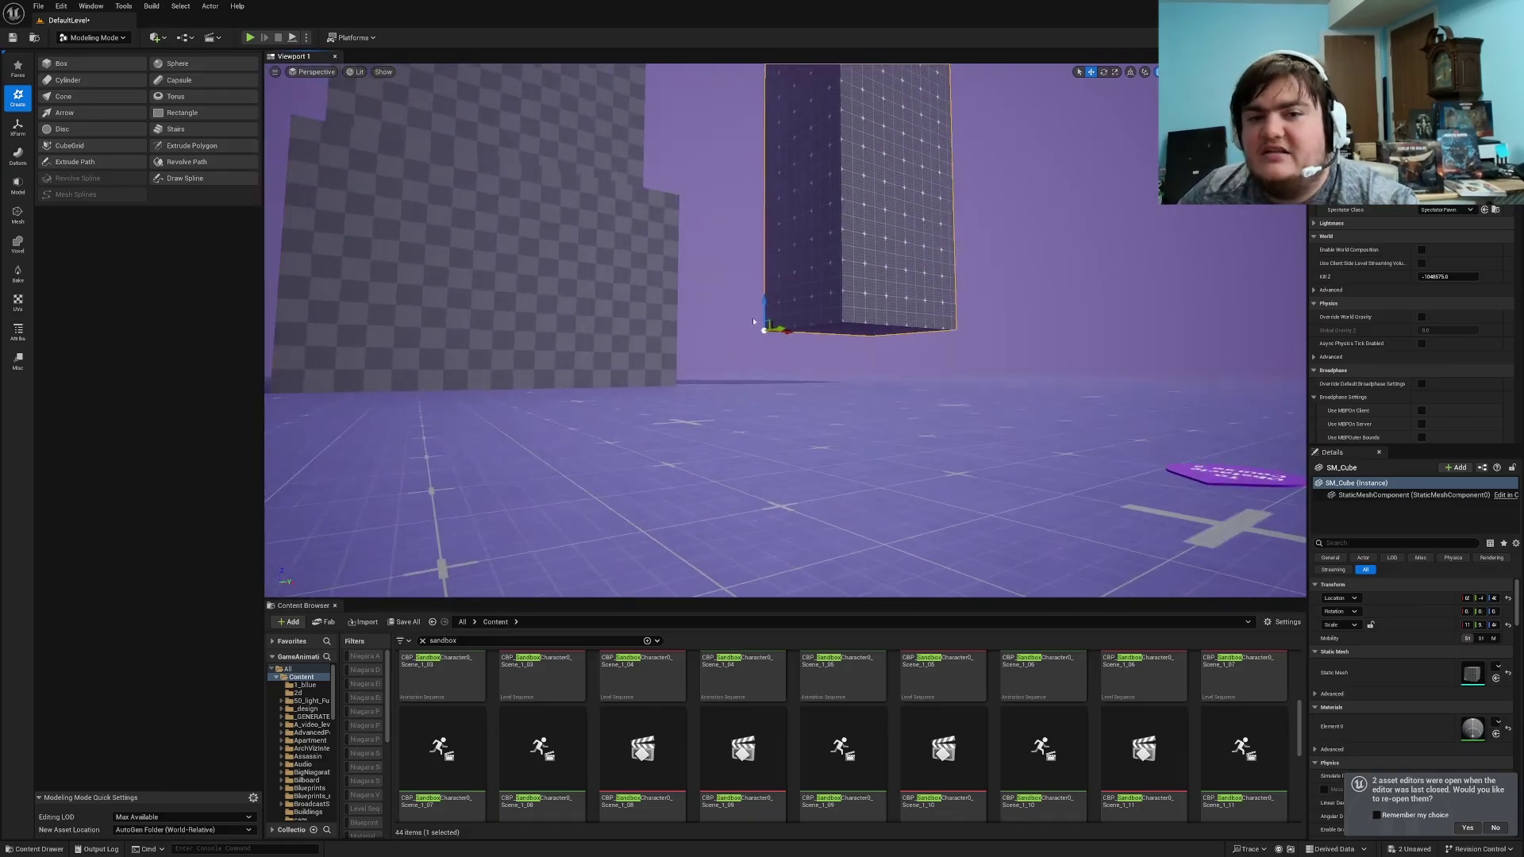